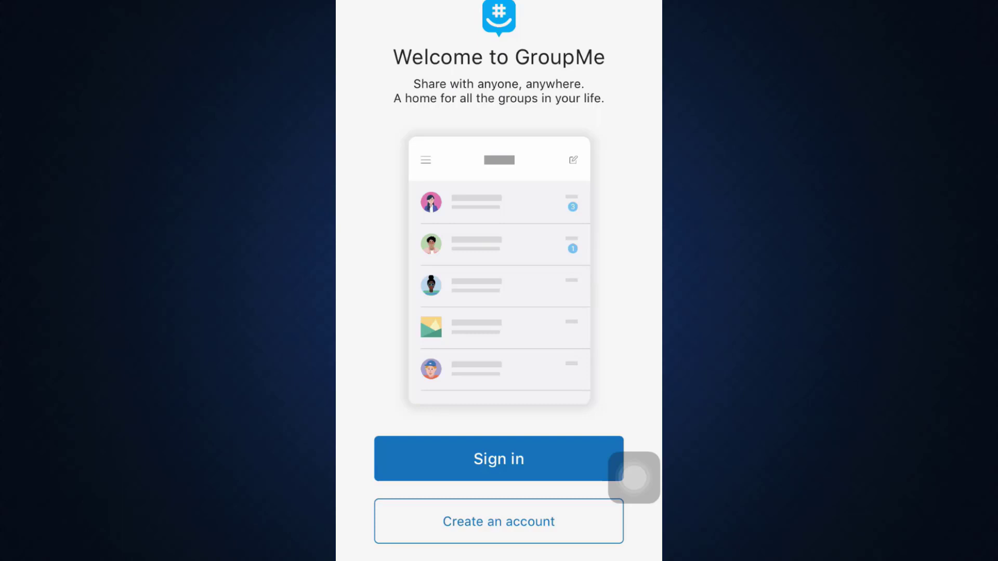
# Start creating a new GroupMe account from the welcome screen.
pyautogui.click(498, 521)
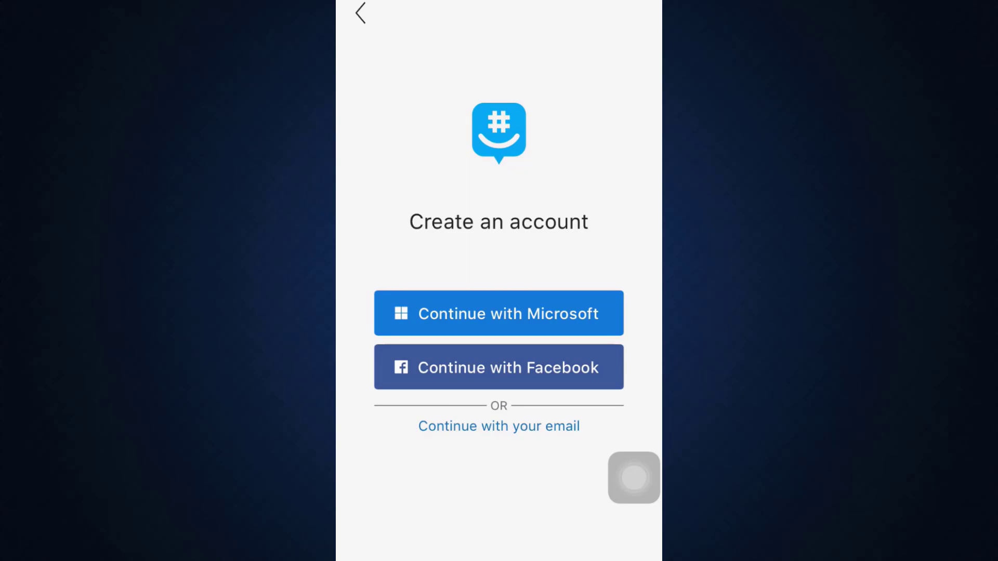
# Sign up by email with the name Marie, an email address and a capitalised password.
pyautogui.click(498, 426)
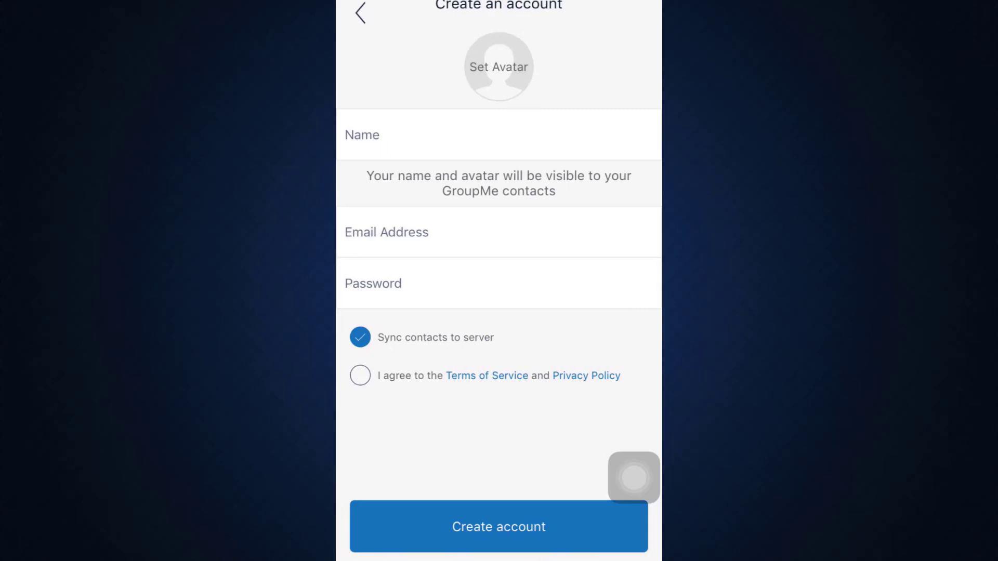
pyautogui.write('Mari')
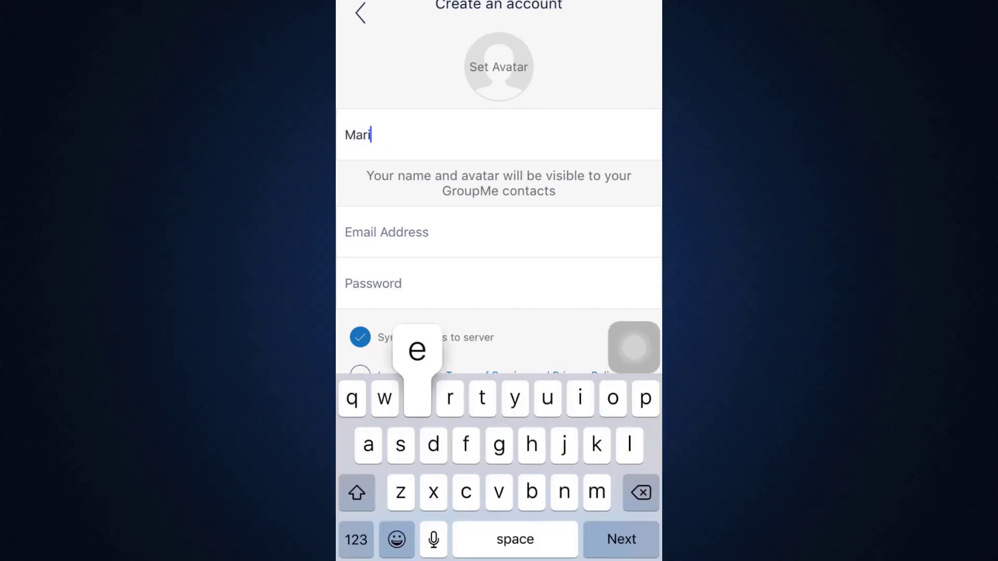
pyautogui.write('e')
pyautogui.click(387, 231)
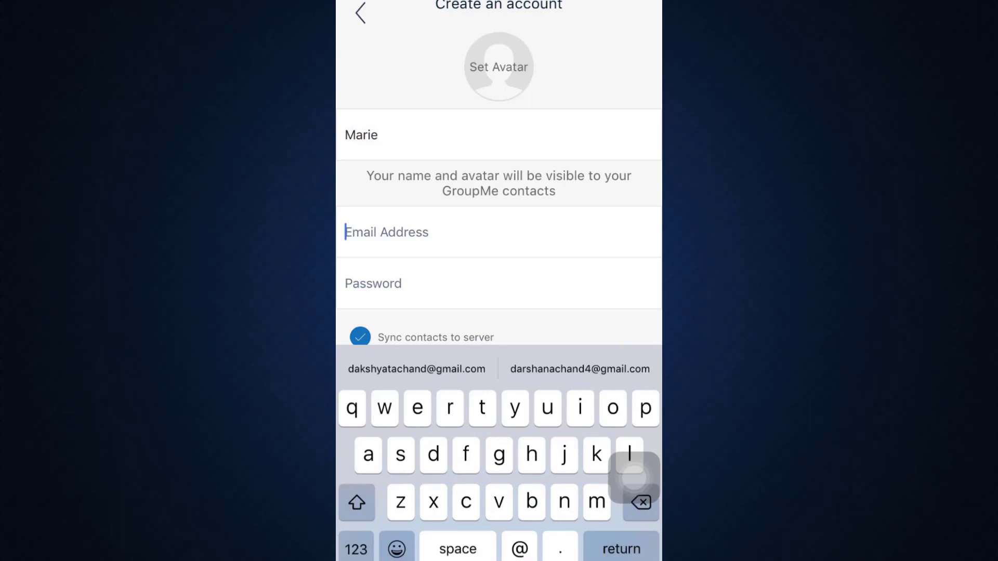
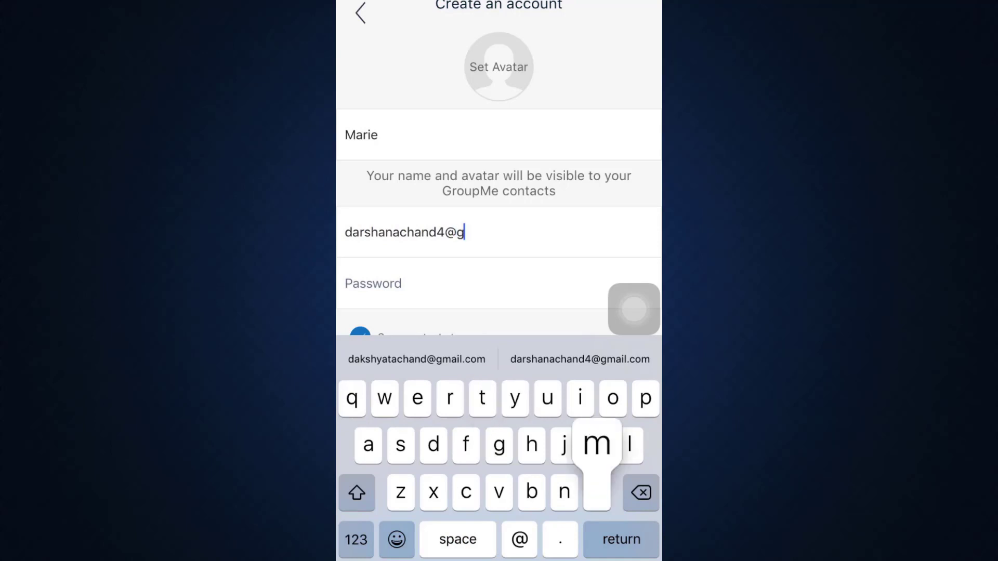
pyautogui.press('Return')
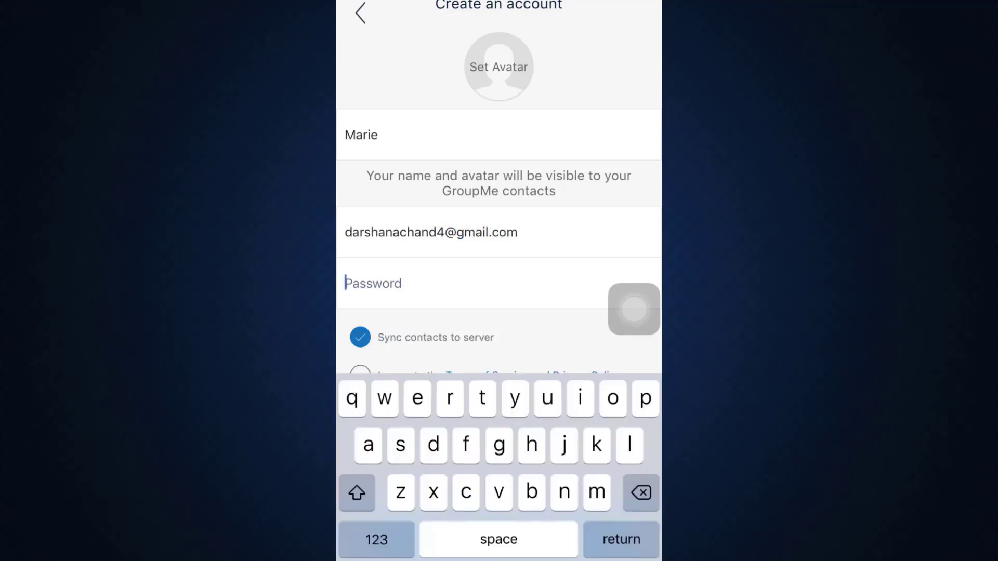
pyautogui.press('shift')
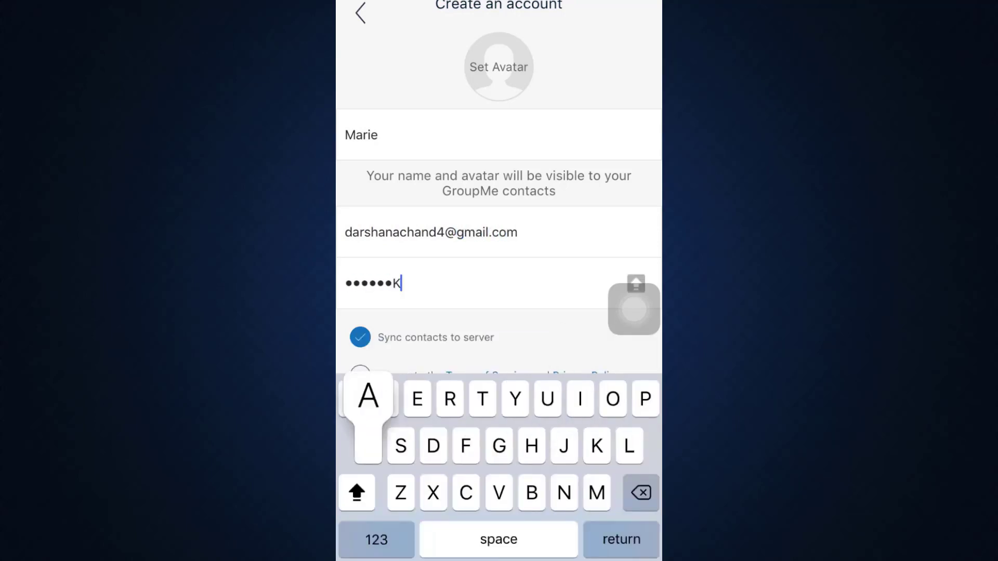
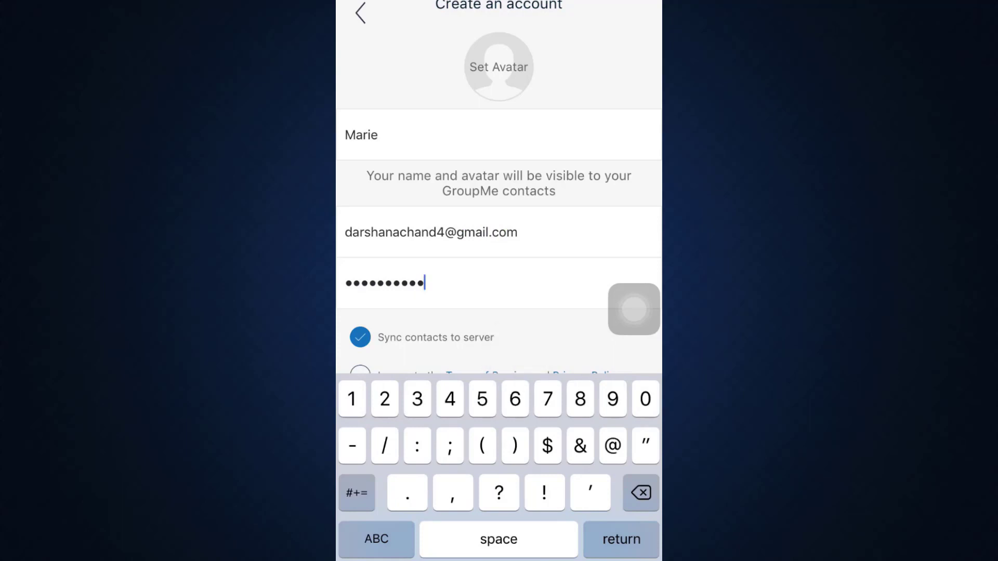
pyautogui.press('Return')
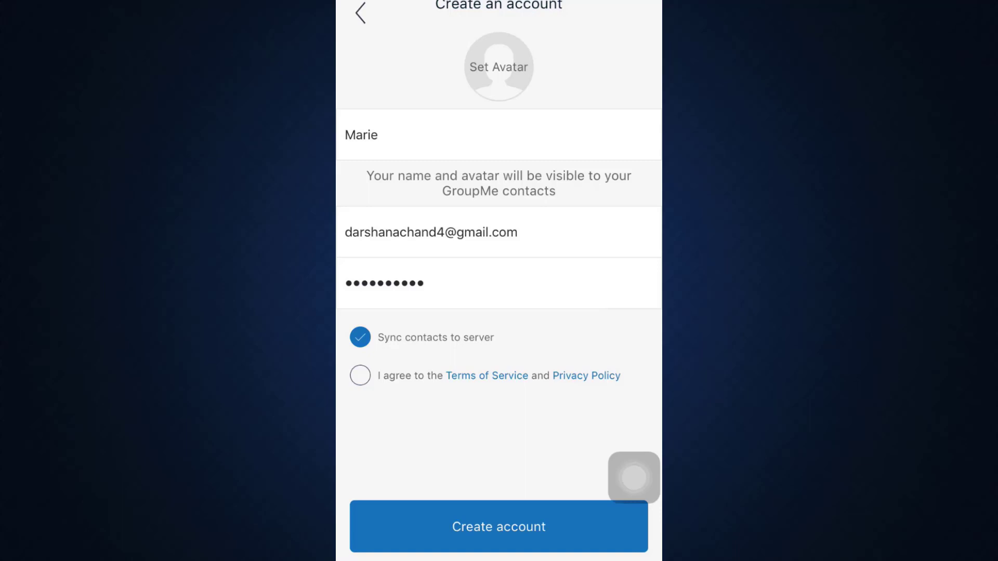
# Accept the Terms of Service, skip the avatar photo, and create the account.
pyautogui.click(360, 375)
pyautogui.click(499, 67)
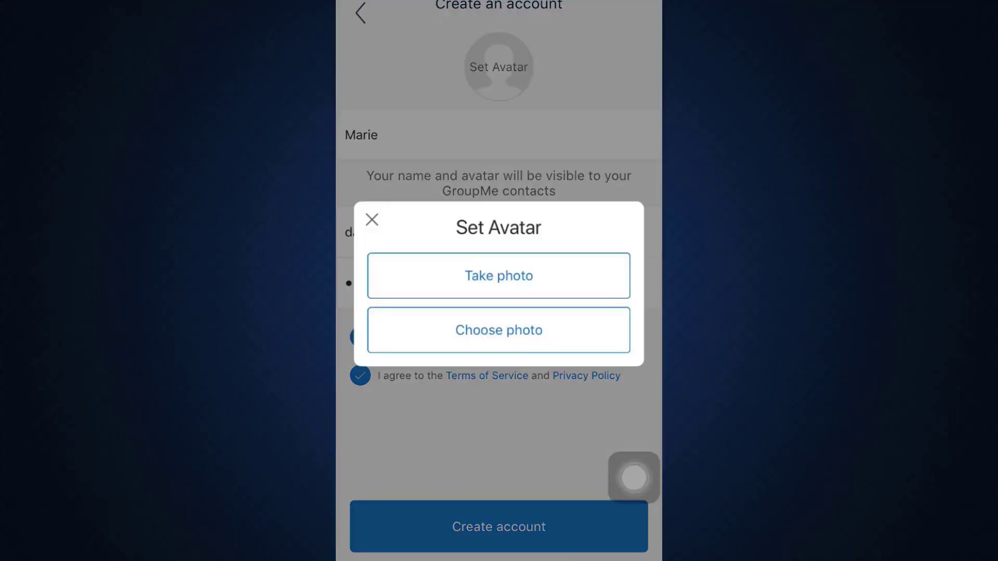
pyautogui.click(374, 207)
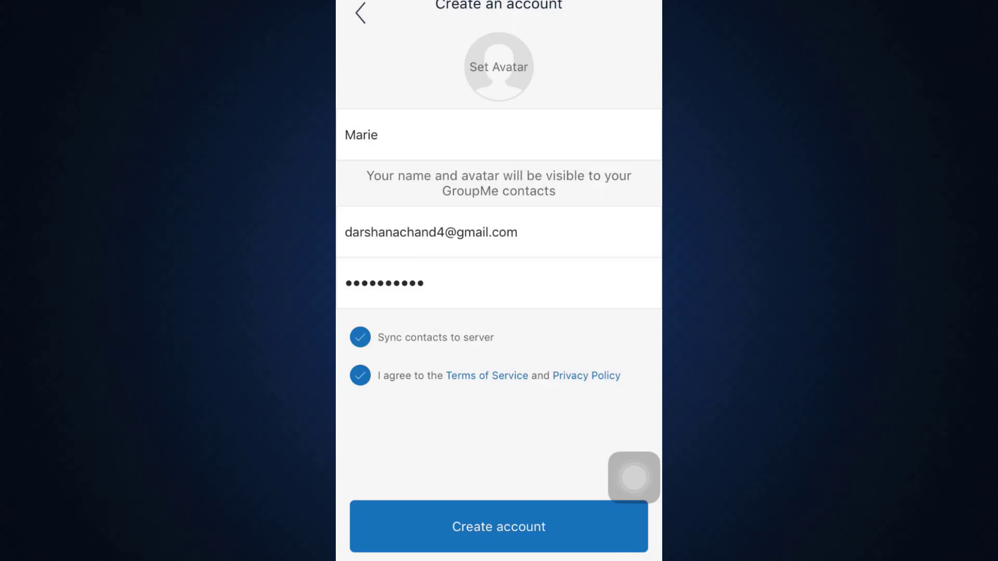
pyautogui.click(499, 526)
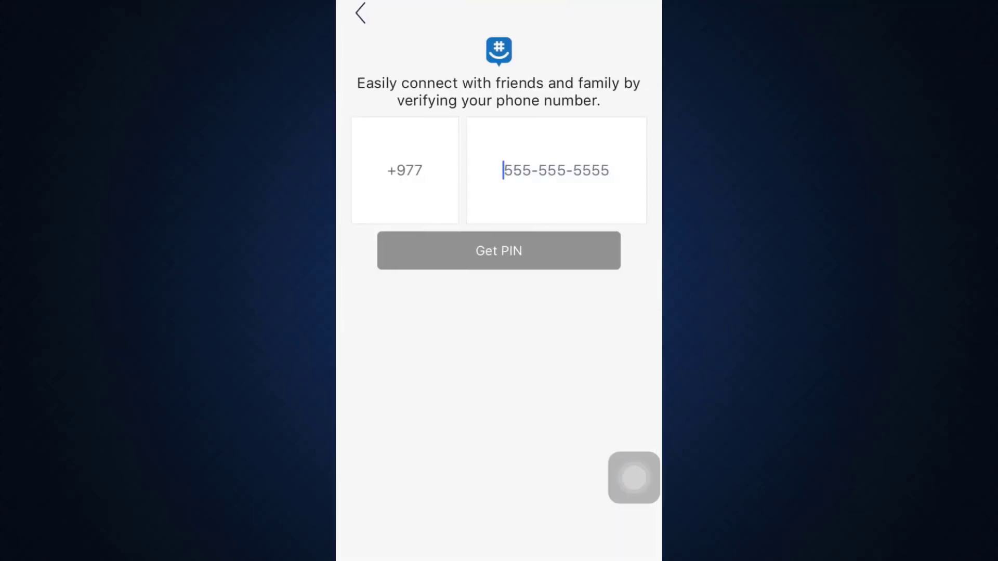
# Decline saving the password and request a verification PIN for the entered phone number.
pyautogui.click(499, 530)
pyautogui.write('9800000000')
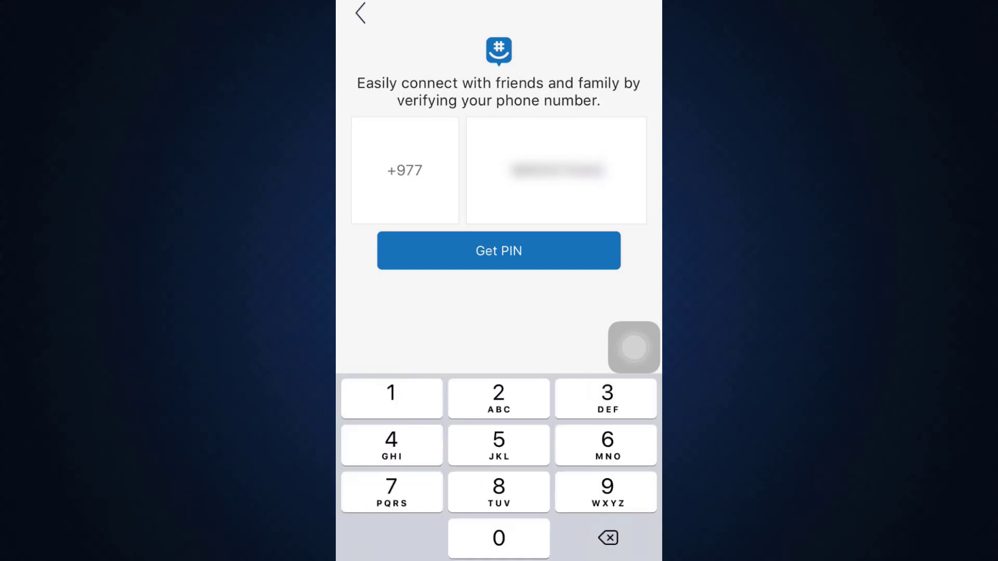
pyautogui.click(499, 250)
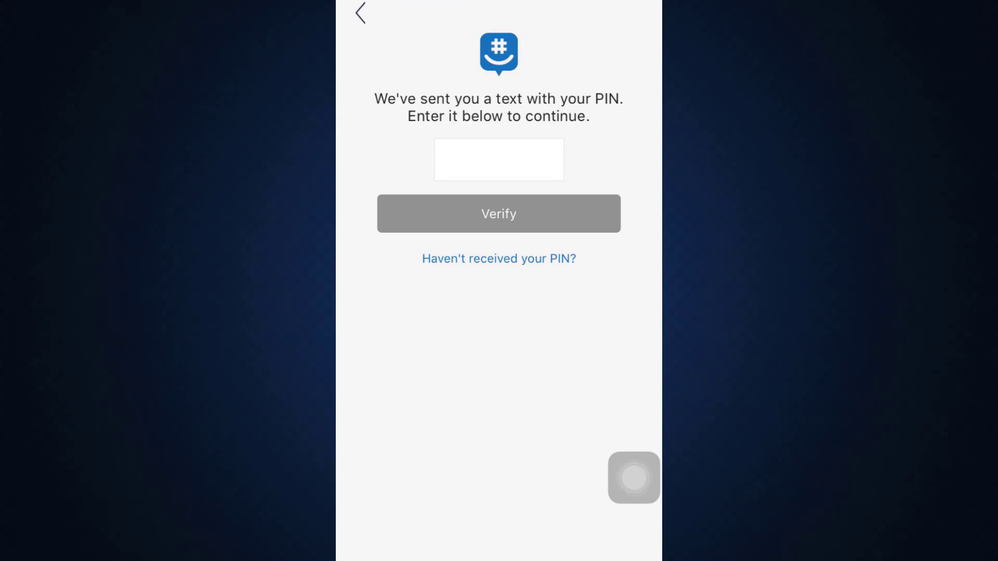
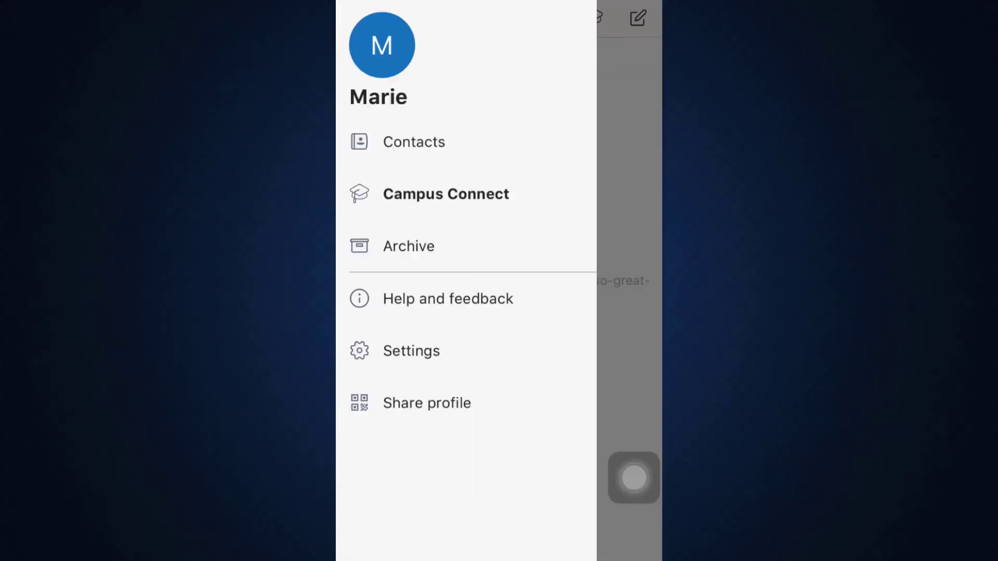
pyautogui.click(445, 194)
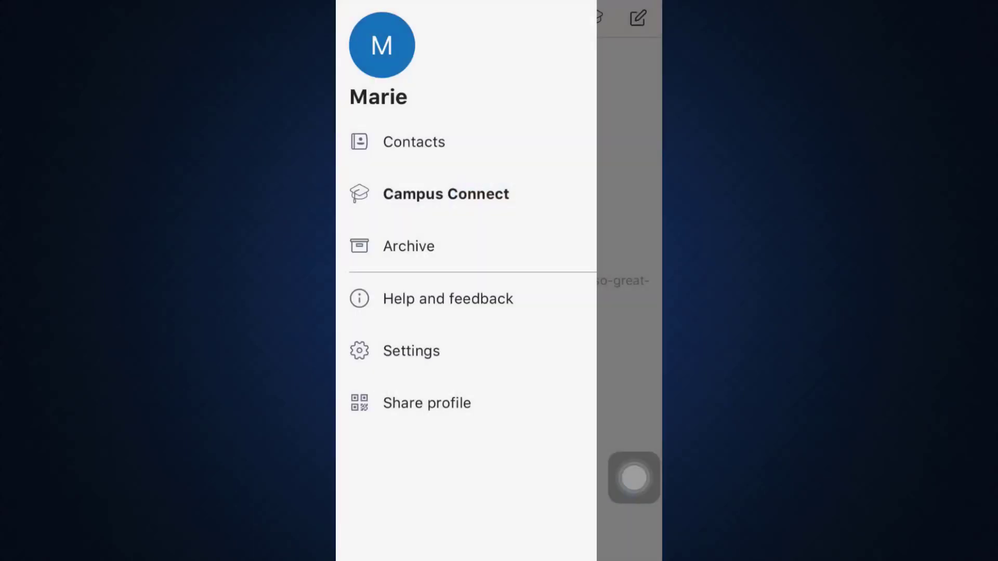